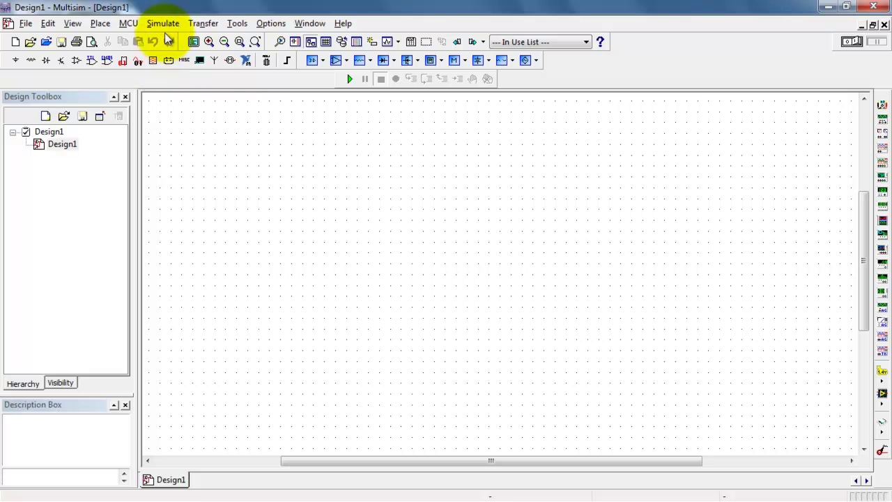
Step: Open the Place menu to begin adding a component to the empty schematic
{"action": "left_click", "coordinate": [102, 24]}
Step: Search for '2n7' and place a 2N7000G MOSFET on the schematic as Q1
{"action": "left_click", "coordinate": [117, 38]}
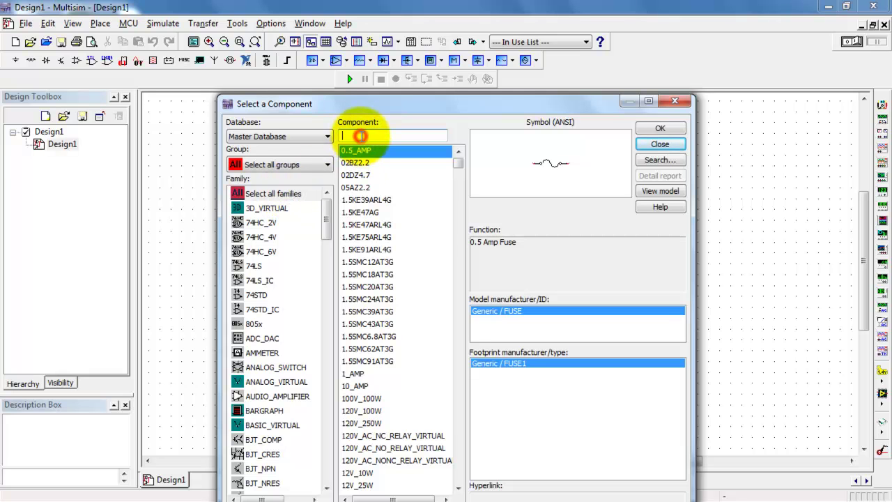
{"action": "type", "text": "2n7"}
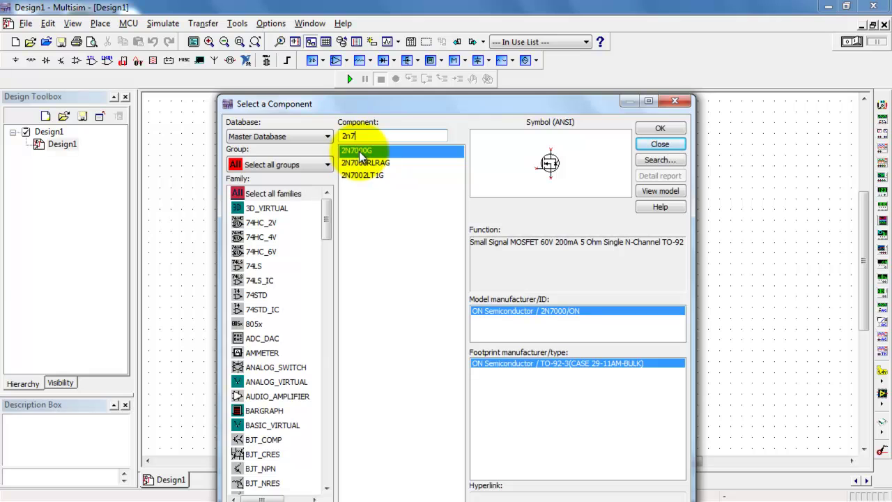
{"action": "double_click", "coordinate": [358, 150]}
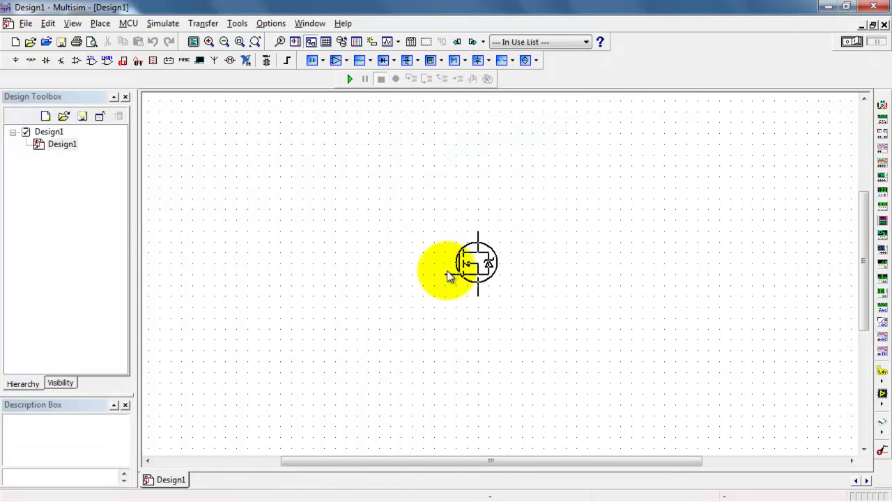
{"action": "left_click", "coordinate": [448, 275]}
{"action": "left_click", "coordinate": [665, 144]}
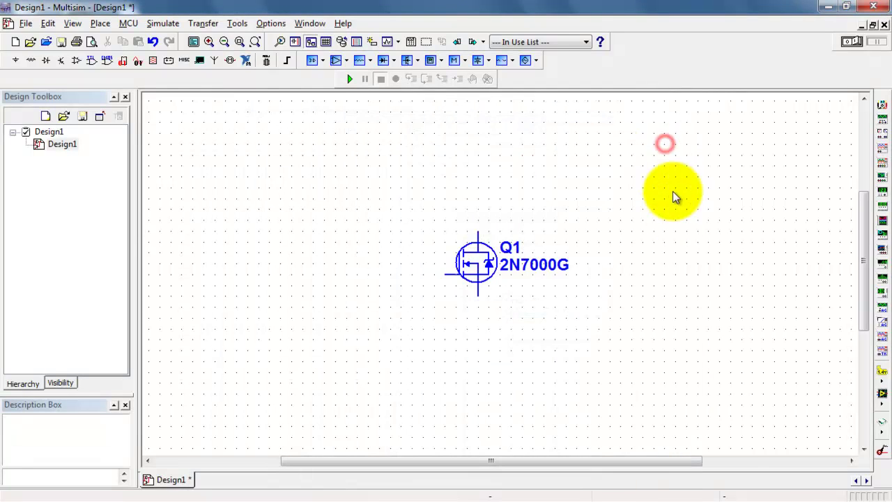
{"action": "scroll", "coordinate": [609, 288], "scroll_direction": "up", "scroll_amount": 3}
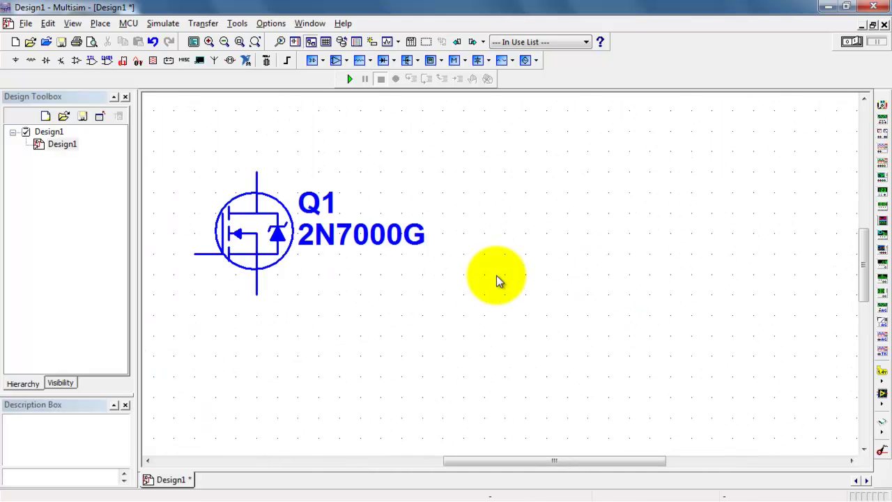
{"action": "scroll", "coordinate": [500, 275], "scroll_direction": "down", "scroll_amount": 3}
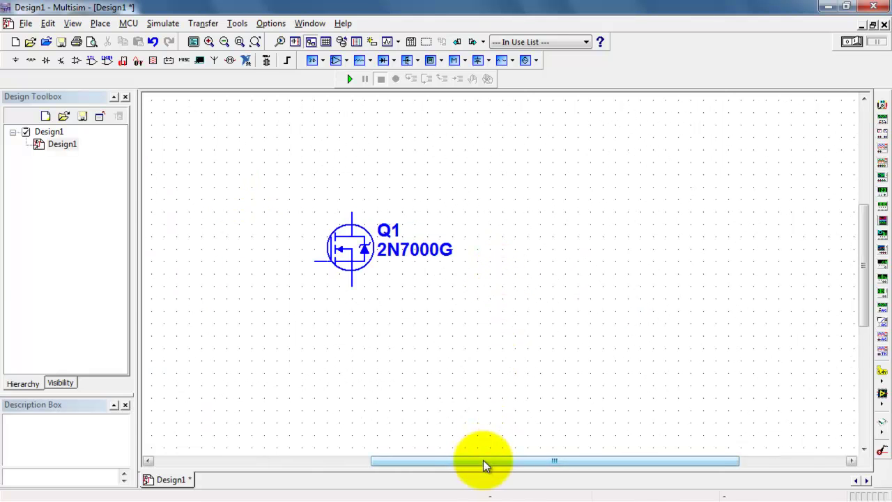
{"action": "left_click_drag", "start_coordinate": [483, 460], "coordinate": [412, 429]}
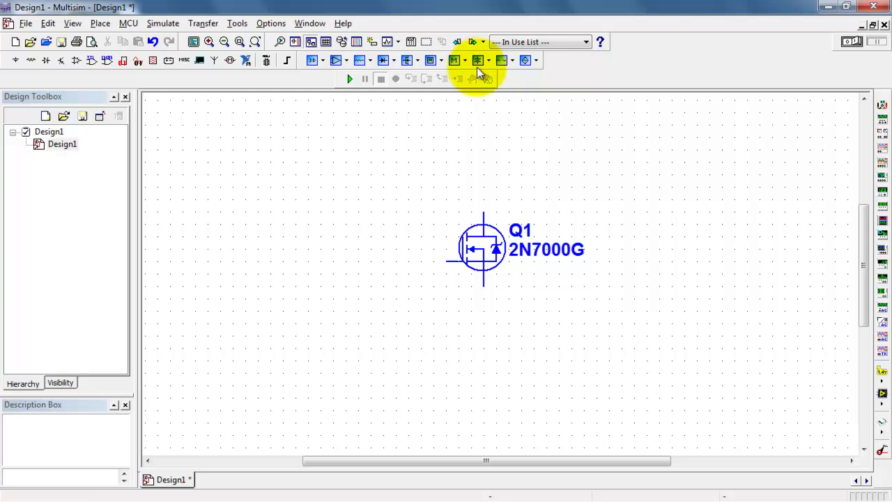
Step: Turn on the Virtual component toolbar from the toolbar list
{"action": "right_click", "coordinate": [624, 67]}
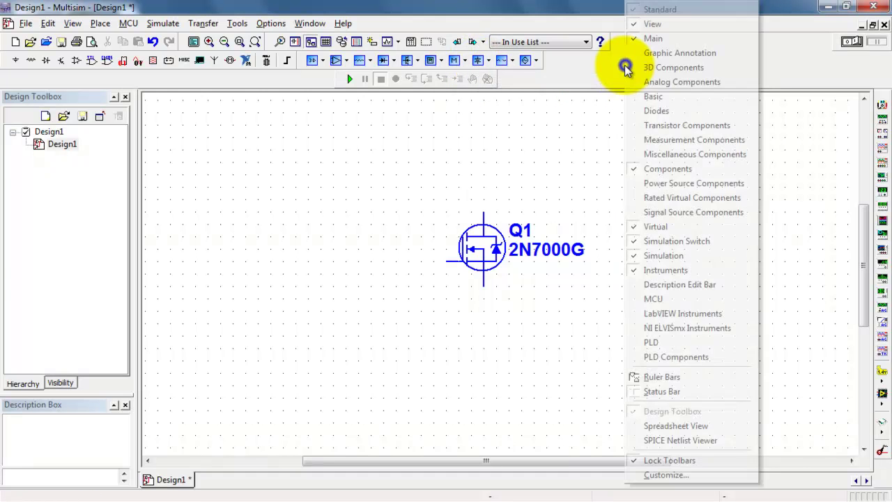
{"action": "left_click", "coordinate": [669, 226]}
{"action": "right_click", "coordinate": [686, 72]}
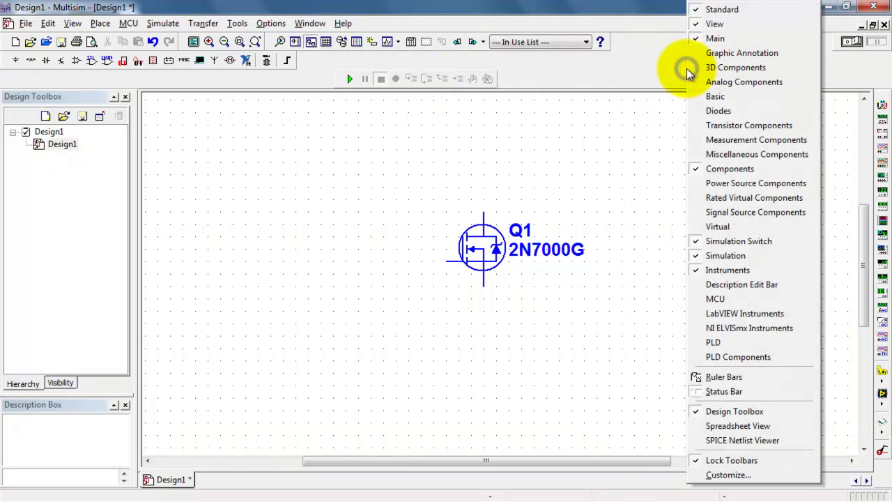
{"action": "left_click", "coordinate": [785, 226]}
Step: Place a DC power source left of Q1 and rename it VGS
{"action": "left_click", "coordinate": [488, 60]}
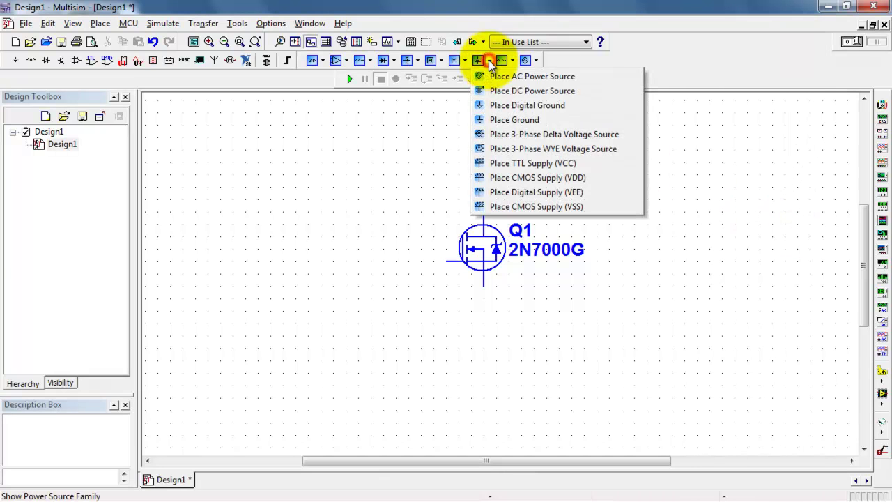
{"action": "left_click", "coordinate": [506, 90]}
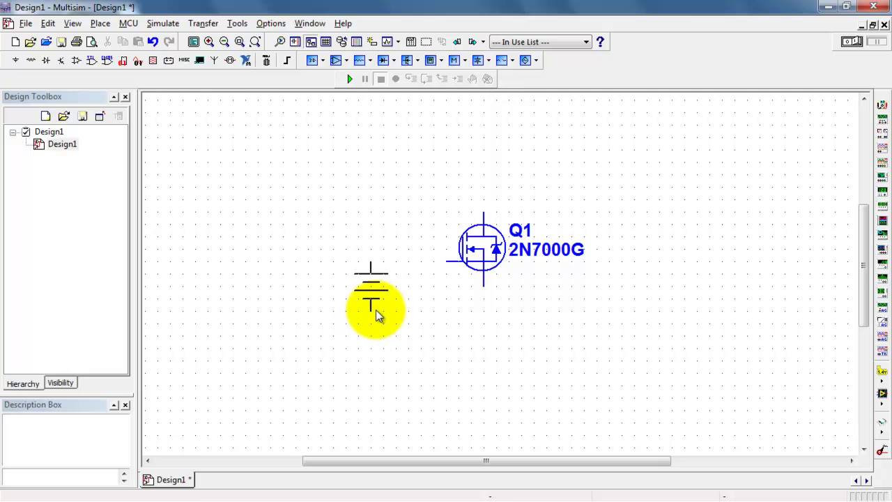
{"action": "left_click", "coordinate": [356, 320]}
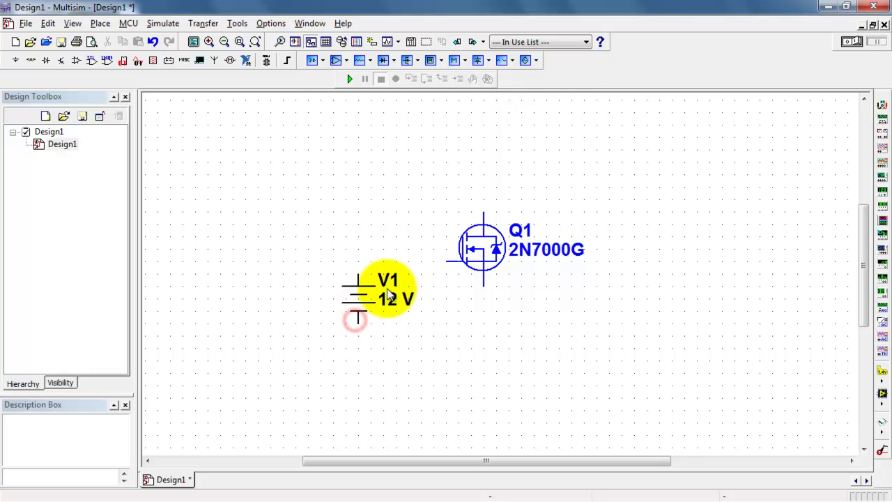
{"action": "double_click", "coordinate": [388, 295]}
{"action": "left_click", "coordinate": [324, 113]}
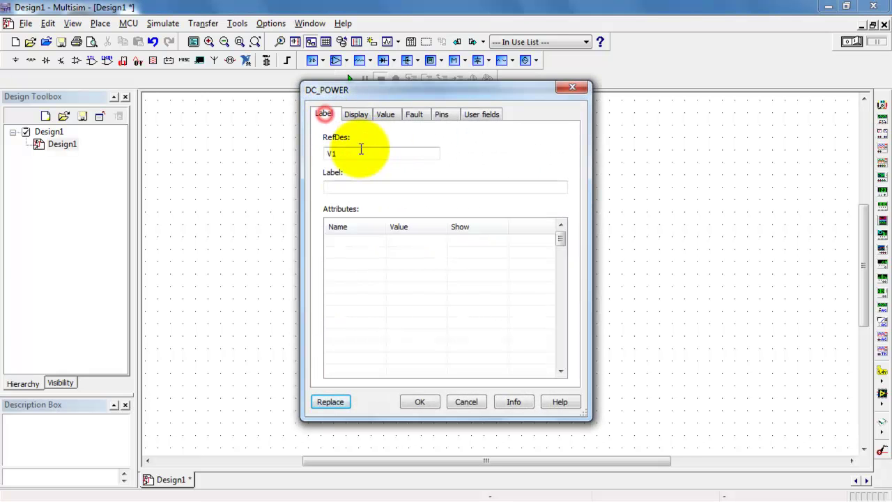
{"action": "left_click", "coordinate": [355, 153]}
{"action": "key", "text": "BackSpace"}
{"action": "type", "text": "G"}
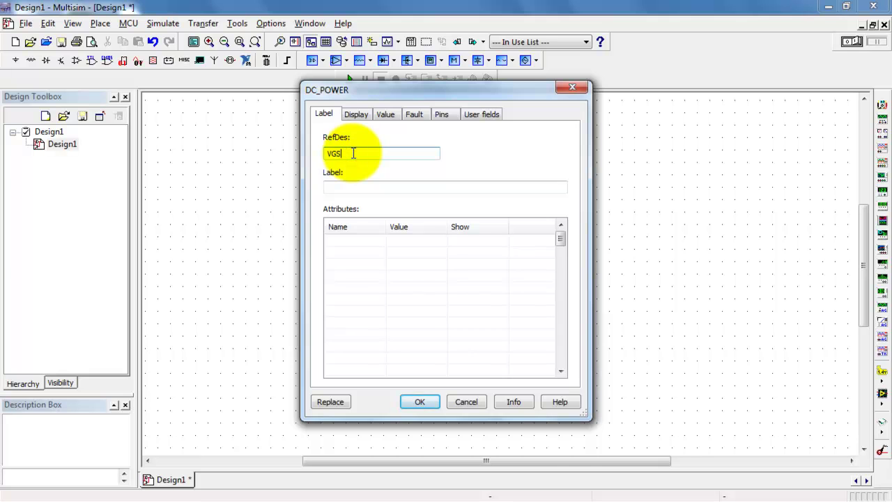
{"action": "type", "text": "S"}
{"action": "key", "text": "Return"}
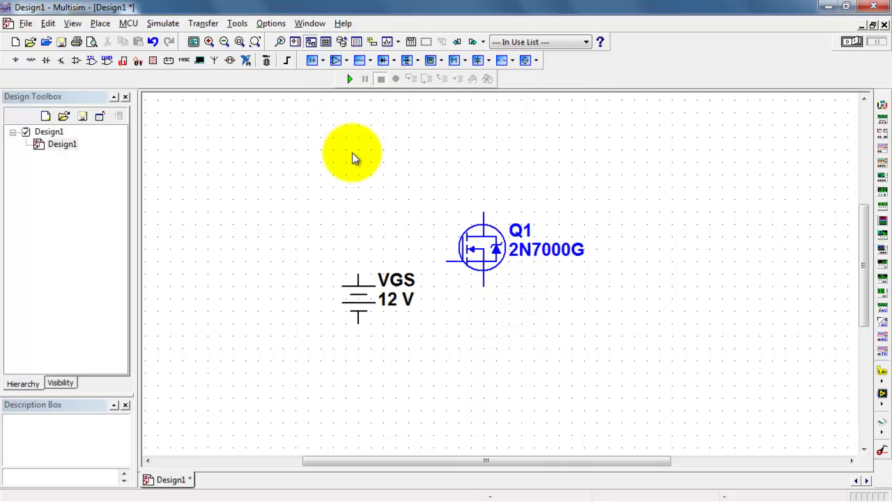
Step: Set the VGS source voltage to 1 V
{"action": "double_click", "coordinate": [393, 300]}
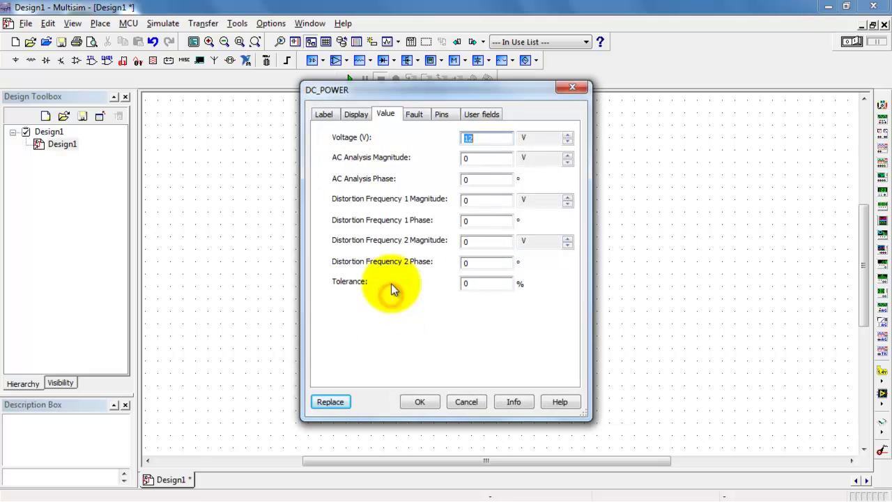
{"action": "type", "text": "1"}
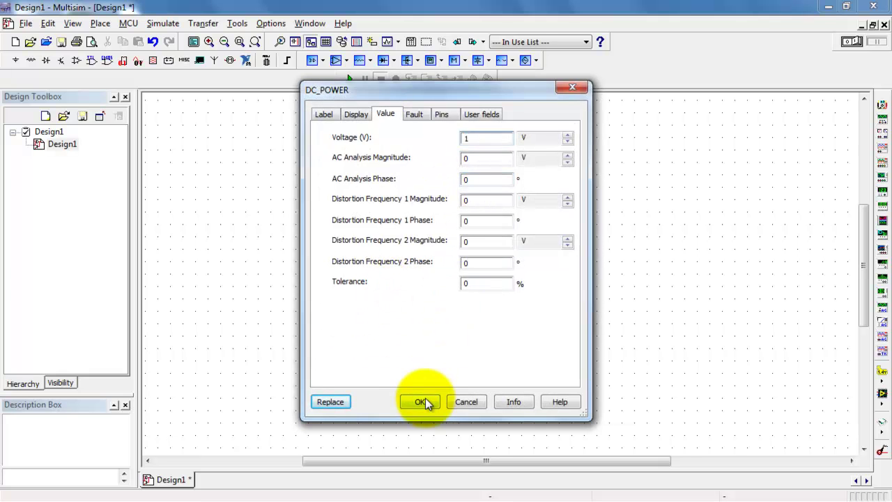
{"action": "left_click", "coordinate": [422, 400]}
{"action": "left_click", "coordinate": [512, 377]}
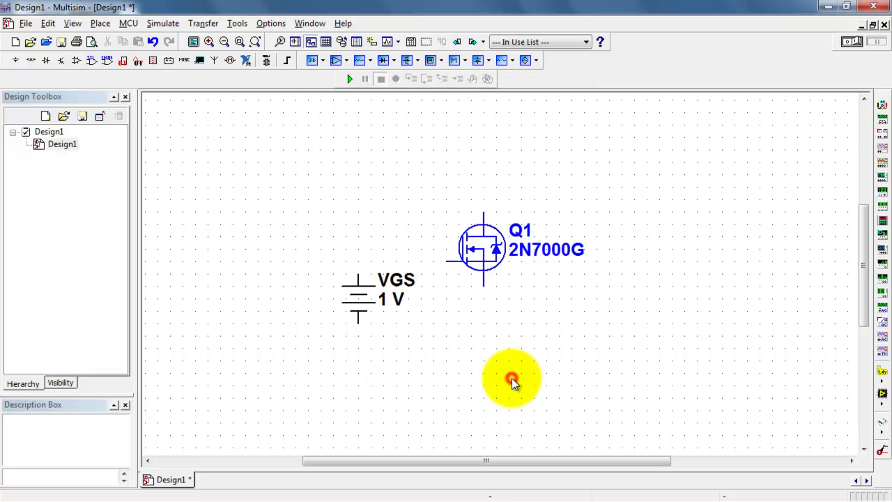
Step: Place a ground below Q1 and wire it to Q1's source pin
{"action": "left_click", "coordinate": [490, 60]}
{"action": "left_click", "coordinate": [518, 123]}
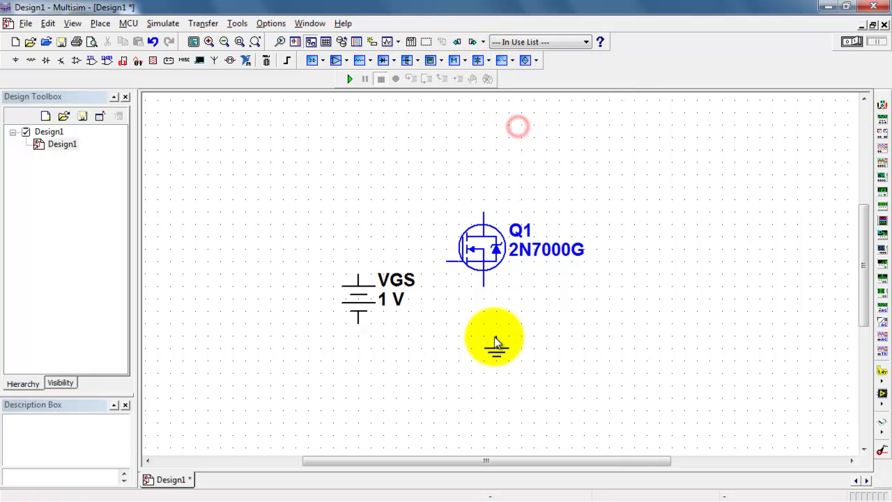
{"action": "left_click", "coordinate": [481, 356]}
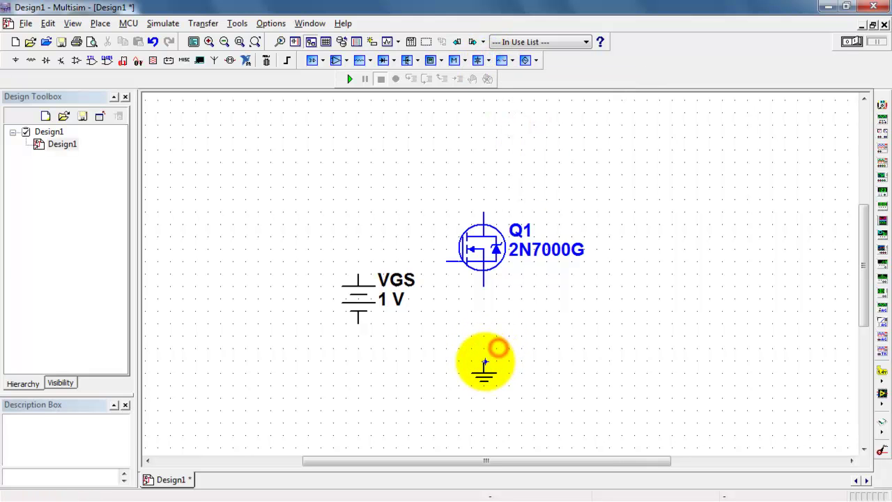
{"action": "left_click", "coordinate": [484, 361]}
{"action": "left_click", "coordinate": [484, 288]}
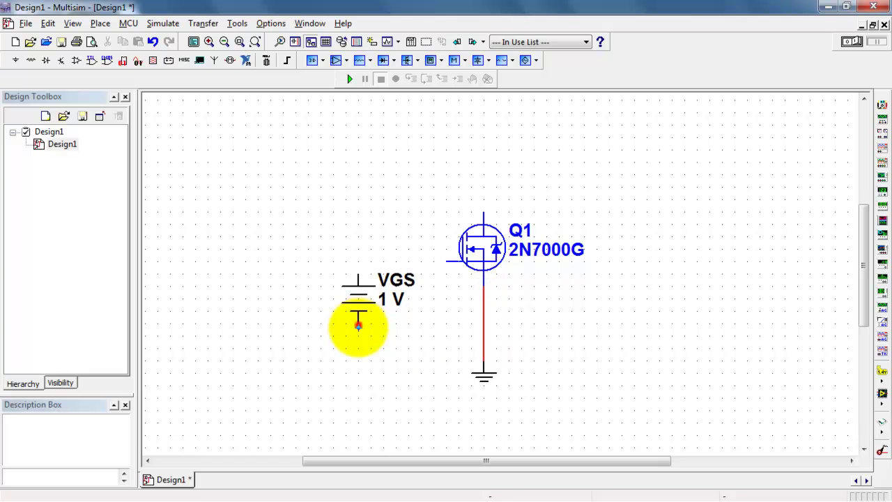
Step: Wire VGS's negative terminal to ground and its positive terminal to Q1's gate
{"action": "left_click", "coordinate": [358, 324]}
{"action": "left_click", "coordinate": [483, 336]}
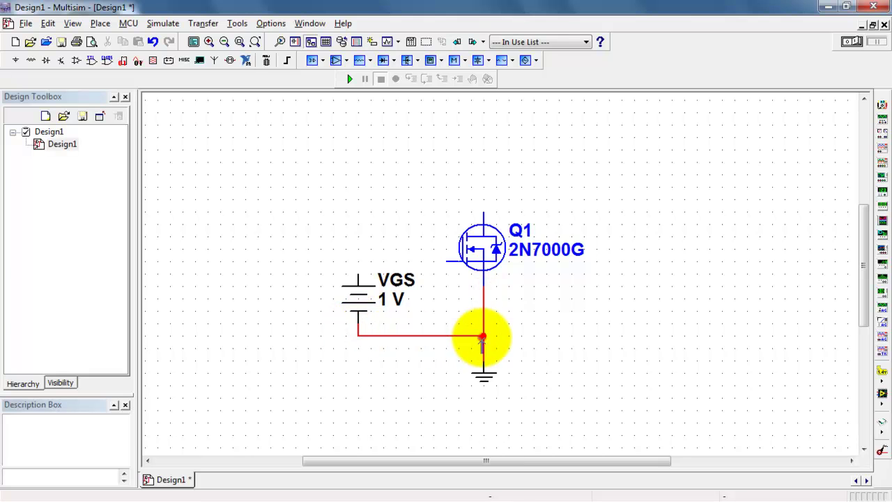
{"action": "left_click", "coordinate": [358, 263]}
{"action": "left_click", "coordinate": [445, 262]}
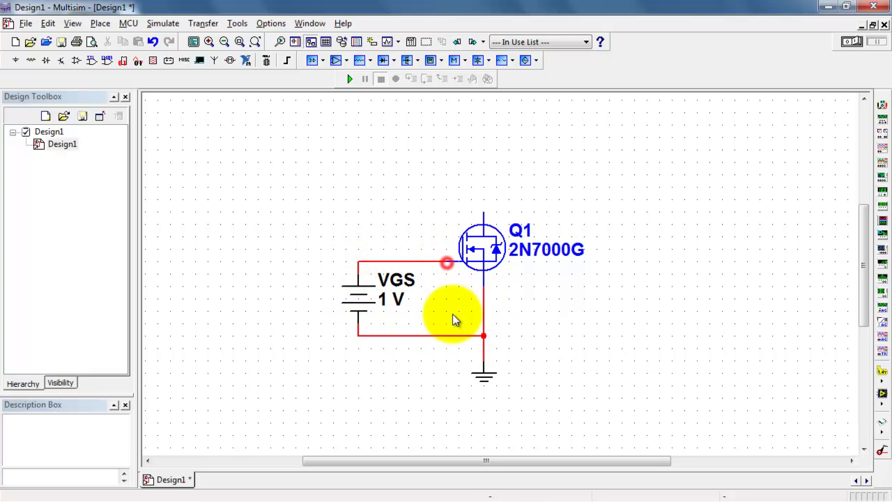
{"action": "left_click", "coordinate": [360, 301]}
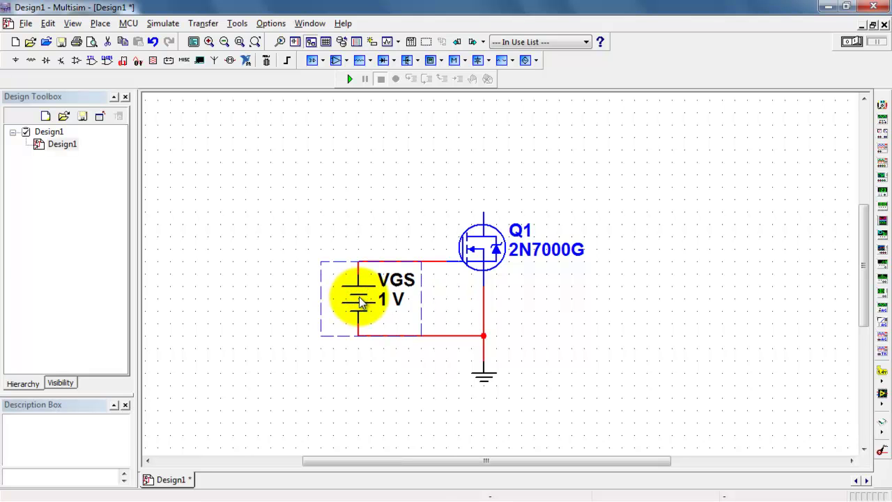
Step: Copy VGS to the right of Q1, rename the copy VDS, and wire its negative terminal toward ground
{"action": "key", "text": "ctrl+c"}
{"action": "key", "text": "ctrl+v"}
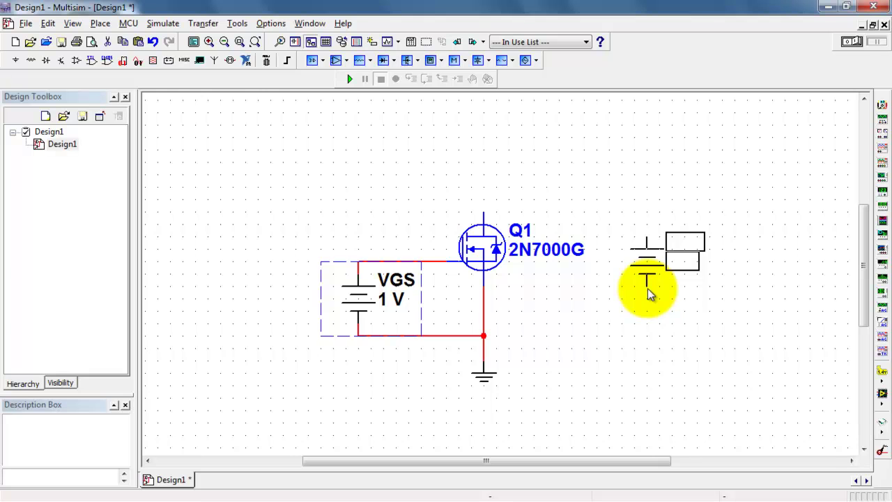
{"action": "left_click", "coordinate": [647, 293]}
{"action": "double_click", "coordinate": [688, 243]}
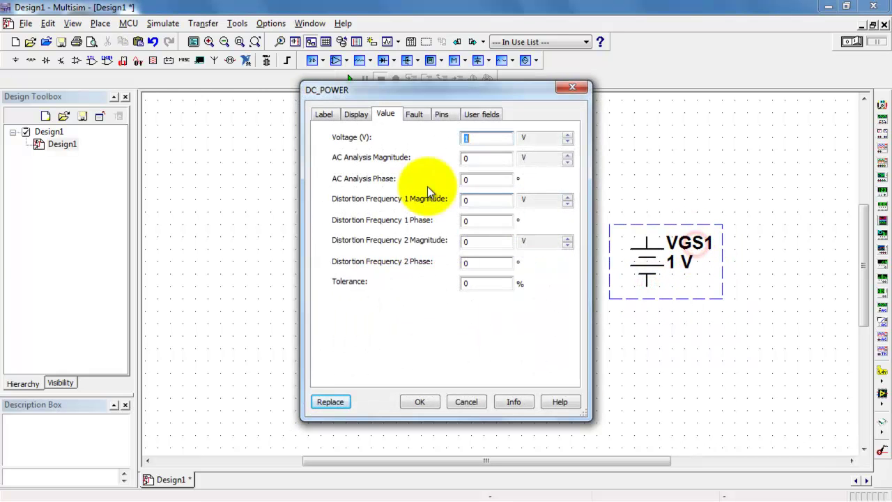
{"action": "left_click", "coordinate": [323, 114]}
{"action": "left_click", "coordinate": [355, 152]}
{"action": "key", "text": "BackSpace"}
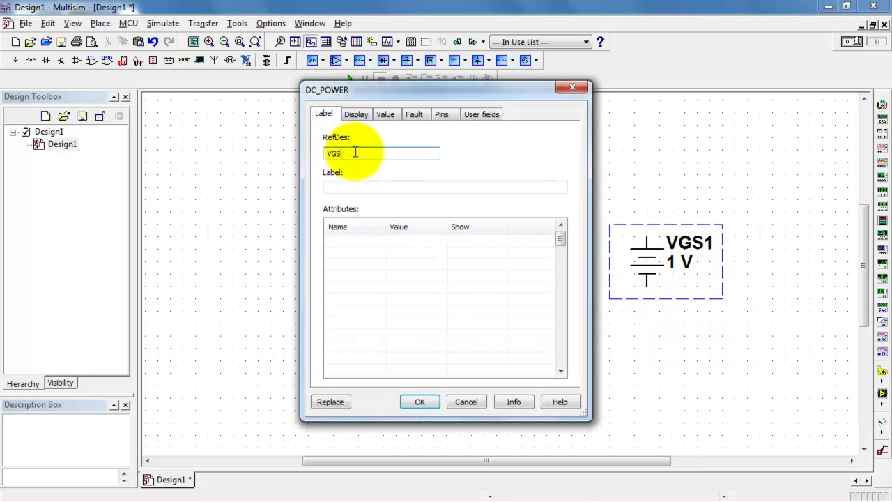
{"action": "type", "text": "DS"}
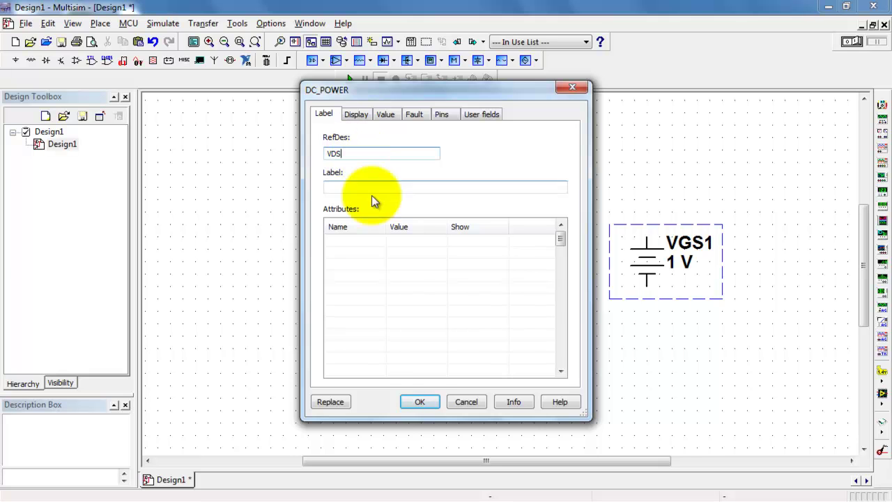
{"action": "left_click", "coordinate": [420, 402]}
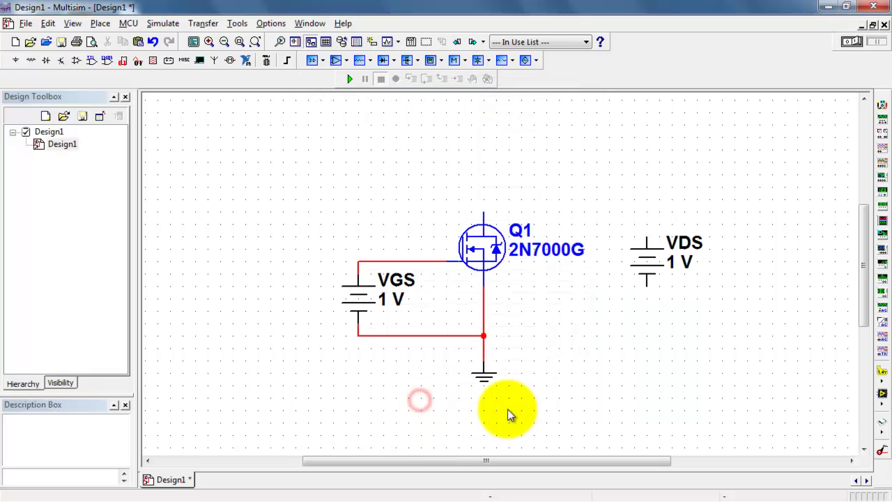
{"action": "left_click", "coordinate": [647, 286]}
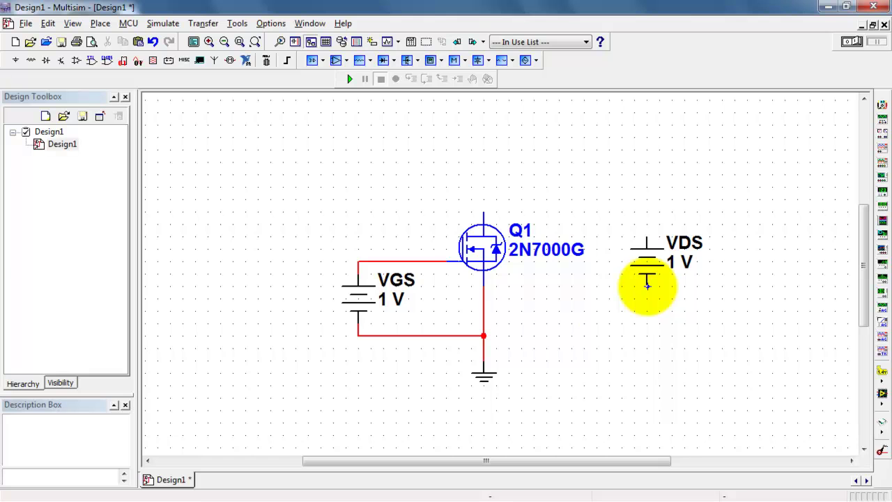
{"action": "left_click", "coordinate": [484, 335]}
Step: Connect VDS's bottom terminal to the ground junction and its top terminal to Q1's drain
{"action": "left_click", "coordinate": [642, 240]}
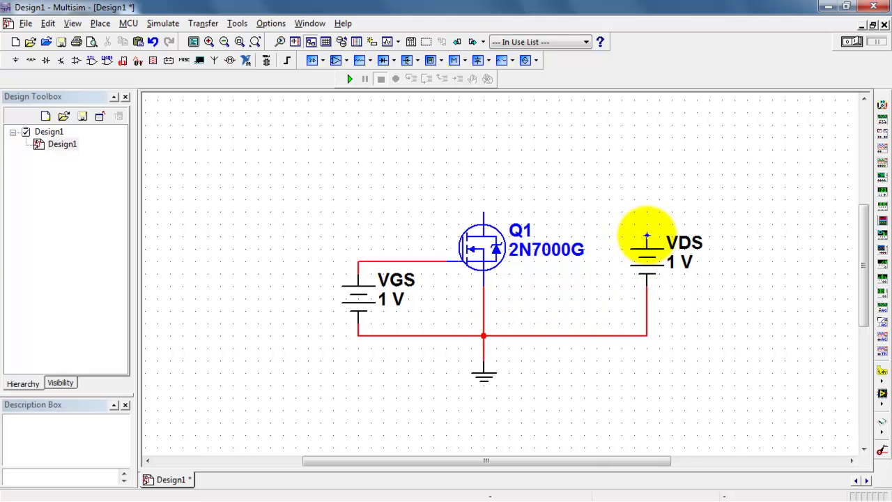
{"action": "left_click", "coordinate": [646, 237]}
{"action": "left_click", "coordinate": [650, 187]}
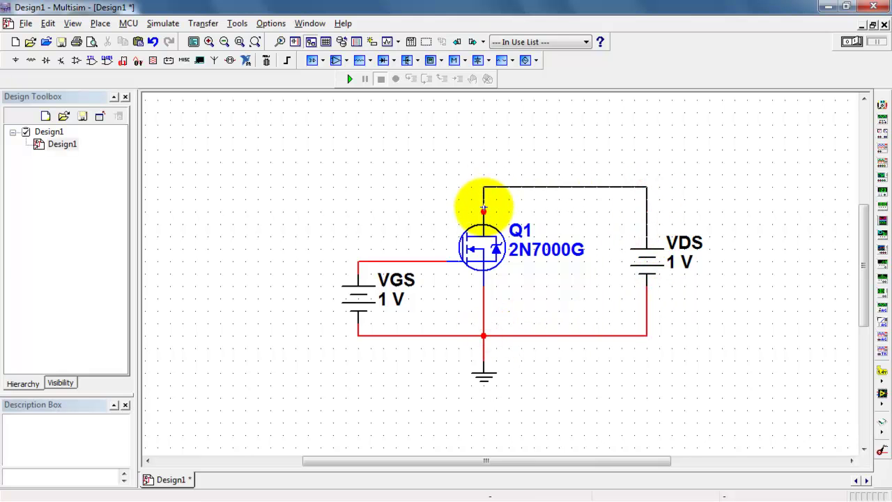
{"action": "left_click", "coordinate": [484, 208]}
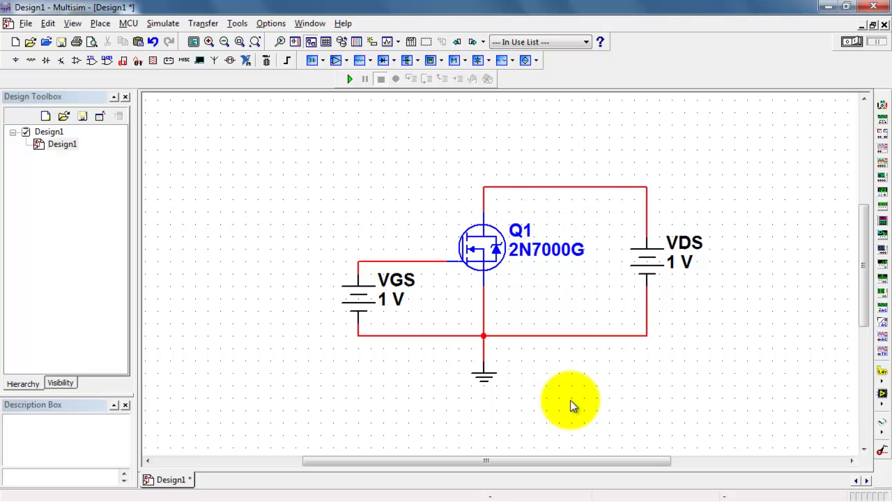
Step: In DC Sweep analysis, set source 1 to VDS from 0 to 5 V in 0.1 V steps
{"action": "left_click", "coordinate": [162, 24]}
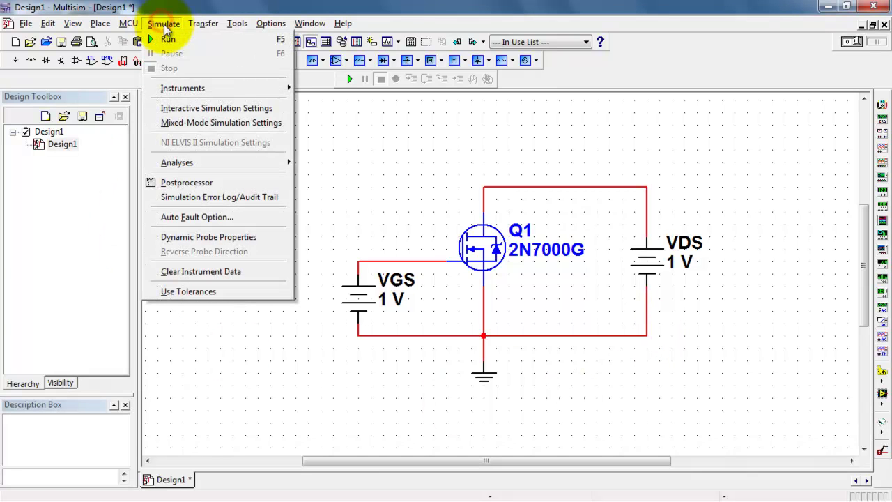
{"action": "mouse_move", "coordinate": [234, 162]}
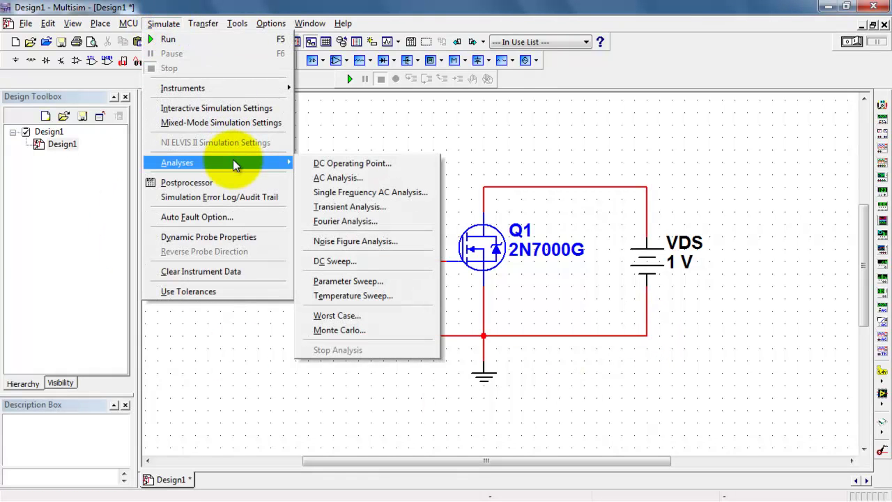
{"action": "left_click", "coordinate": [349, 263]}
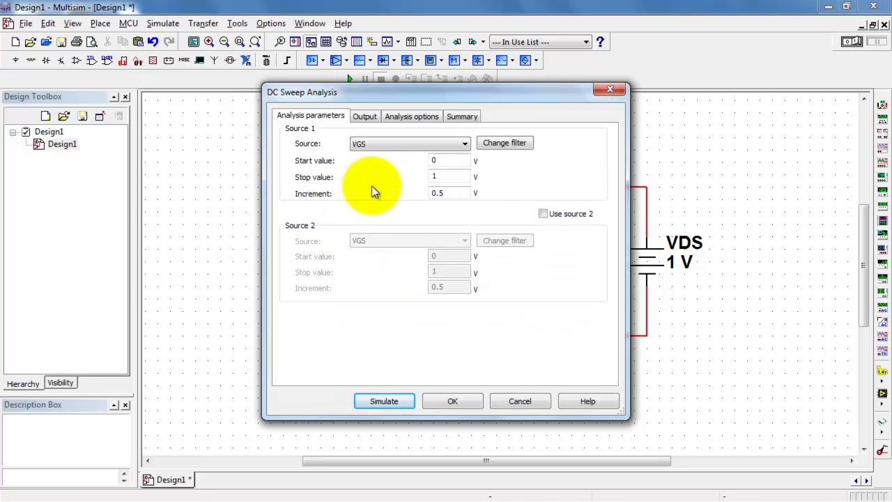
{"action": "left_click", "coordinate": [465, 144]}
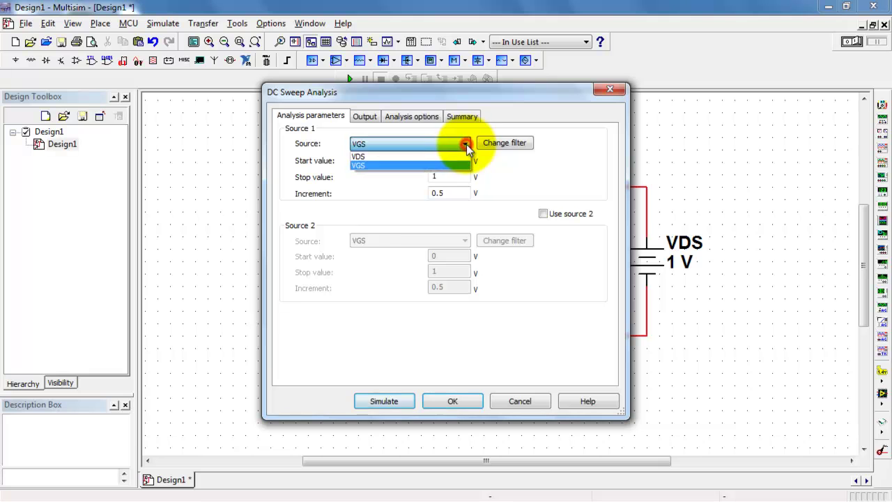
{"action": "left_click", "coordinate": [418, 157]}
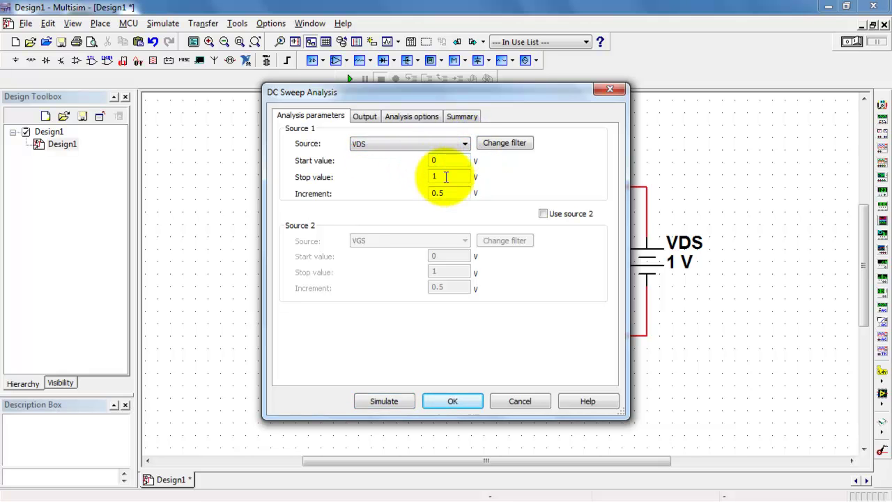
{"action": "left_click", "coordinate": [425, 176]}
{"action": "double_click", "coordinate": [431, 176]}
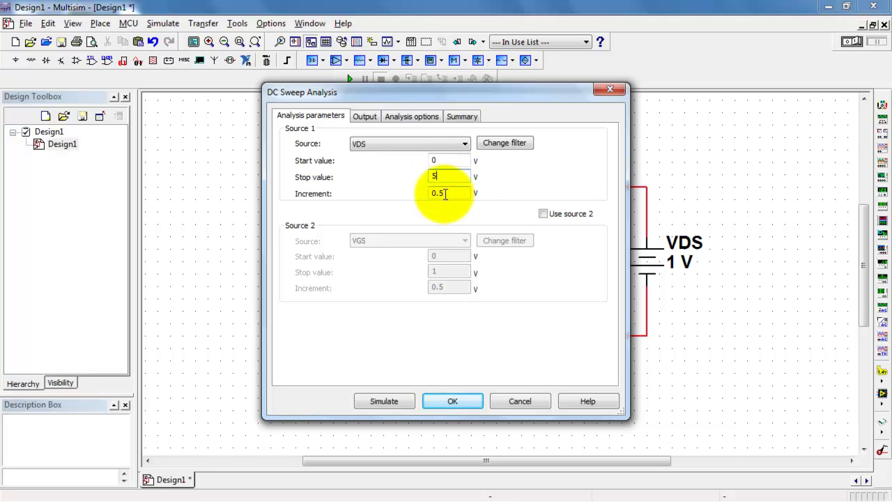
{"action": "double_click", "coordinate": [440, 193]}
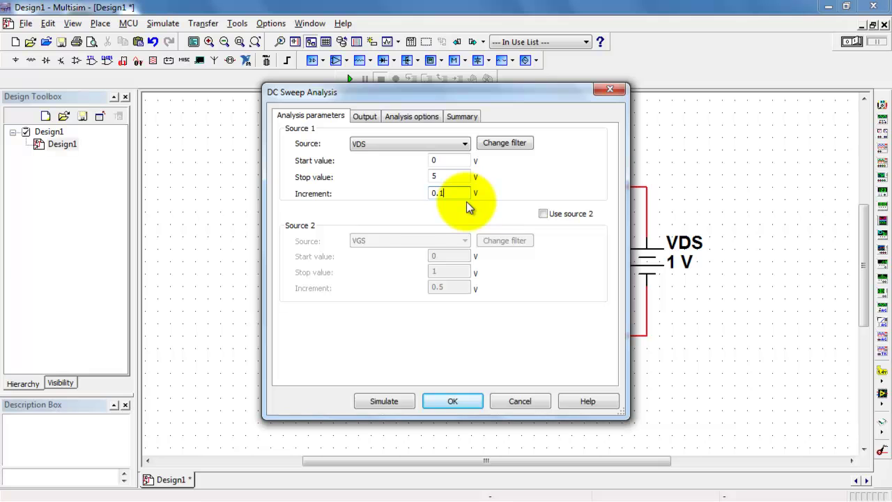
{"action": "type", "text": "1"}
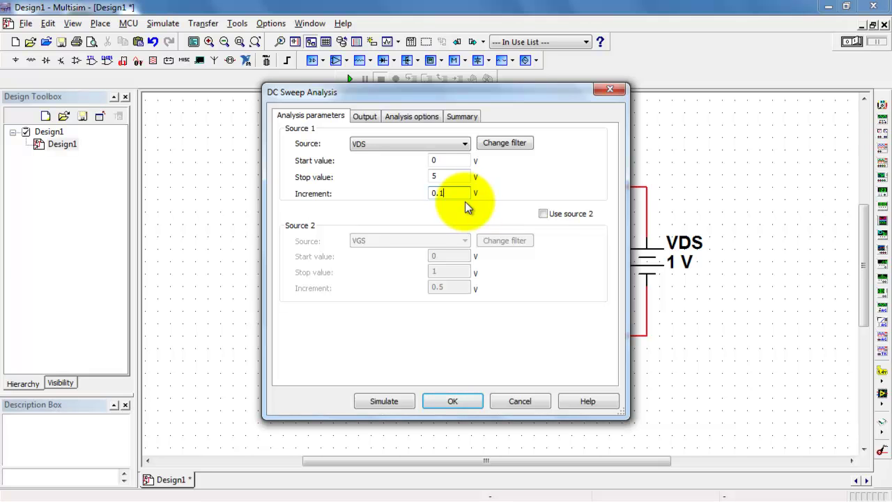
Step: Enable source 2 as VGS sweeping 0 to 4 V in 0.5 V steps
{"action": "left_click", "coordinate": [543, 214]}
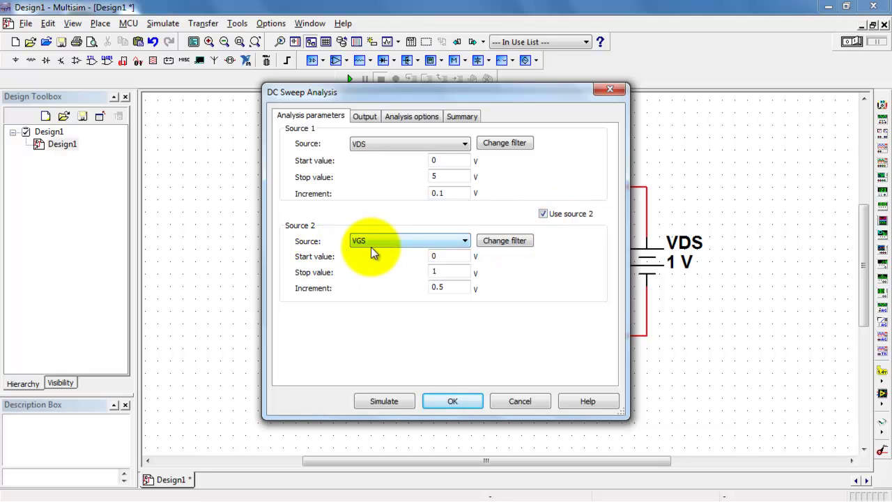
{"action": "left_click", "coordinate": [442, 257]}
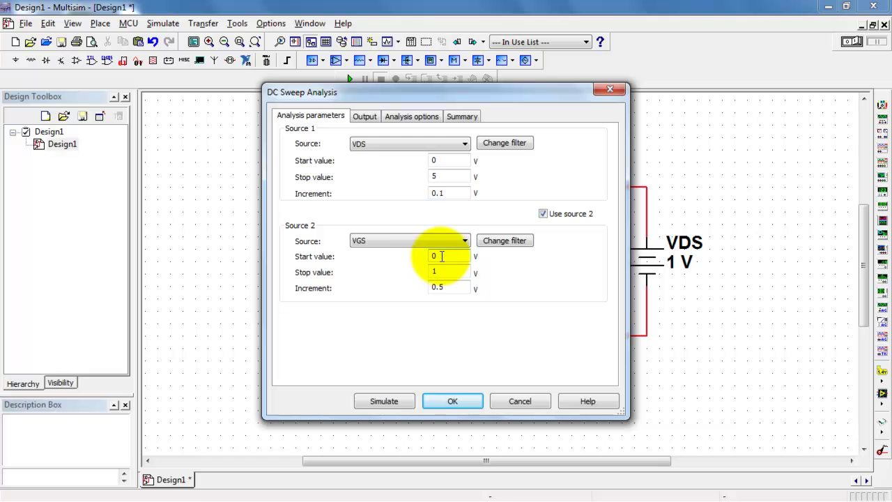
{"action": "double_click", "coordinate": [438, 271]}
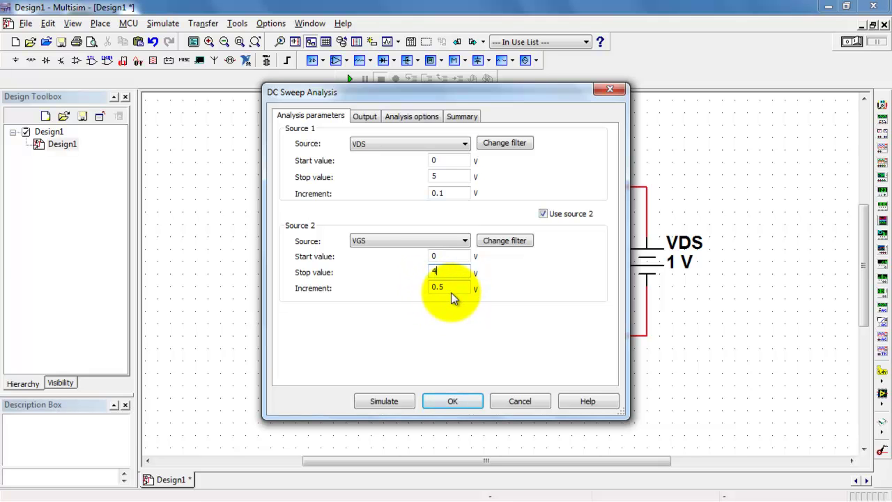
{"action": "left_click", "coordinate": [366, 116]}
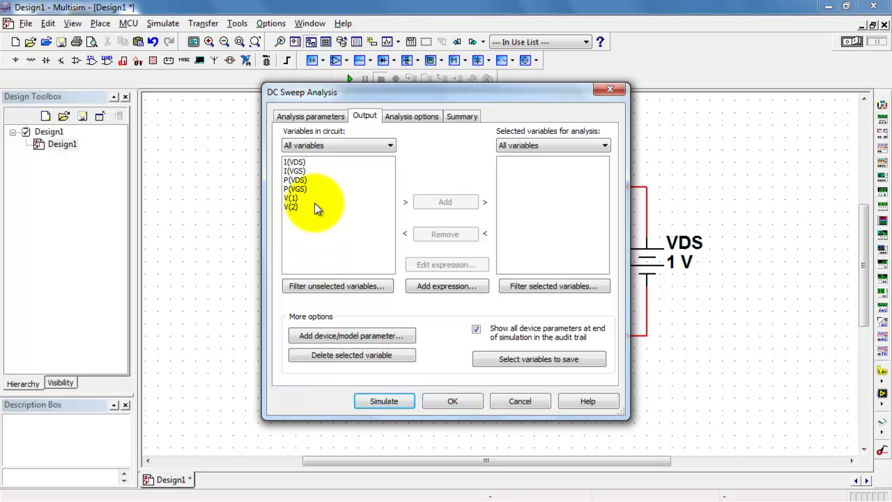
Step: Add I(VDS) to the analysed output variables
{"action": "left_click", "coordinate": [297, 163]}
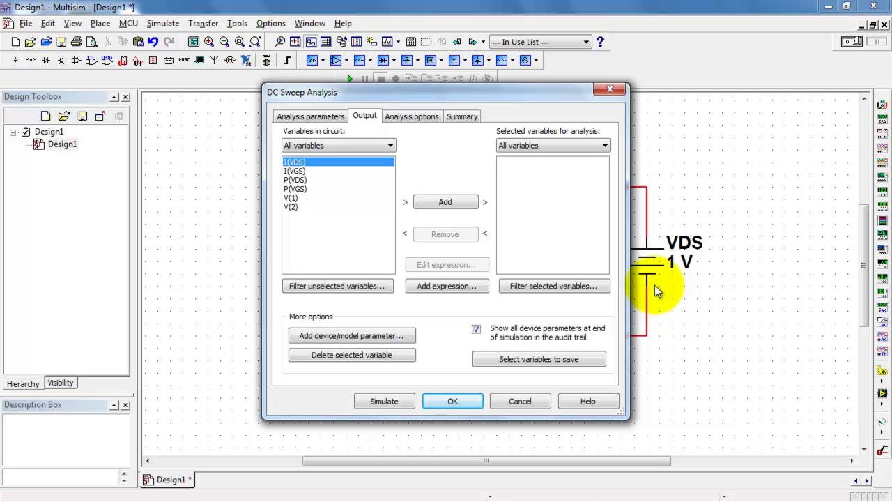
{"action": "left_click", "coordinate": [451, 201]}
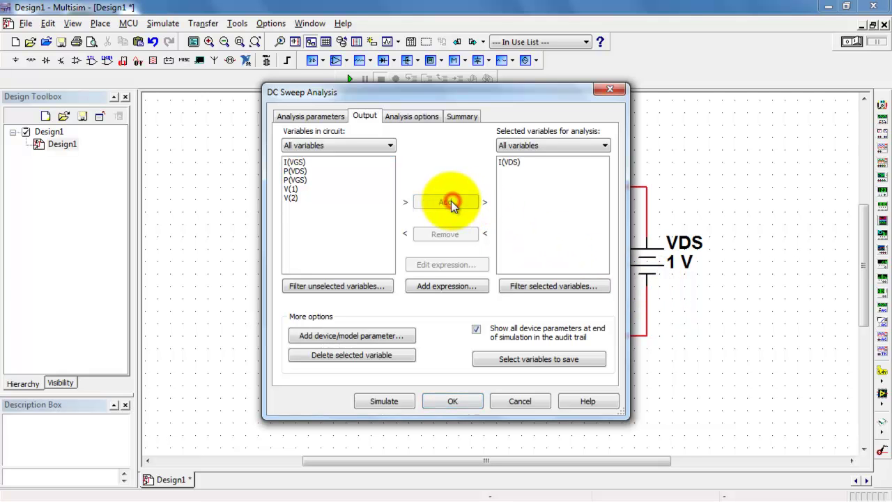
{"action": "left_click", "coordinate": [382, 399]}
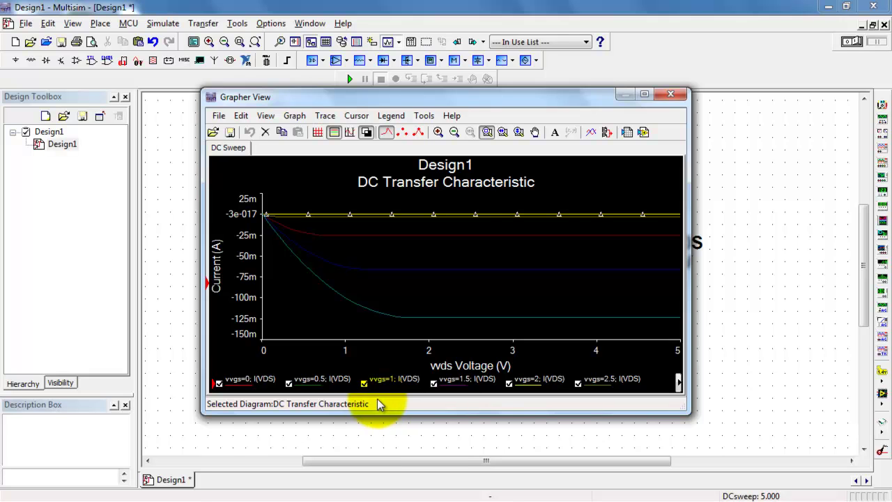
{"action": "left_click", "coordinate": [341, 253]}
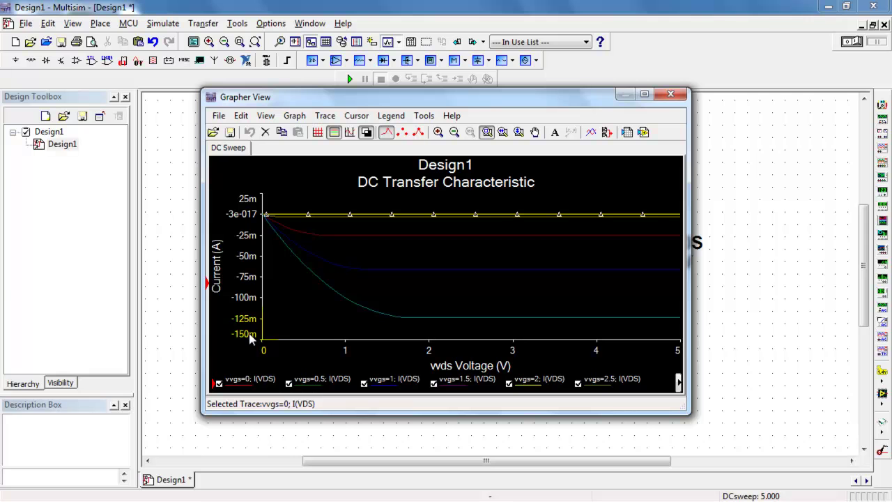
Step: Close Grapher View, reopen the DC Sweep settings, and remove I(VDS) from the output variables
{"action": "left_click", "coordinate": [671, 94]}
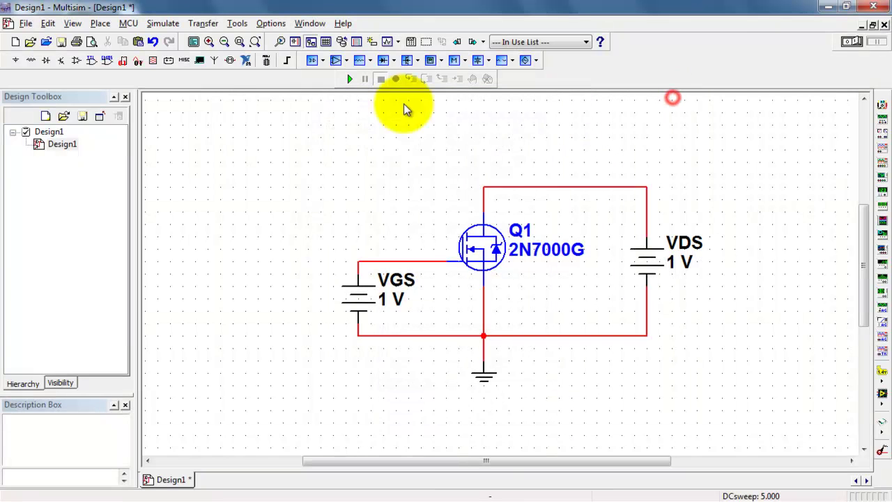
{"action": "left_click", "coordinate": [162, 24]}
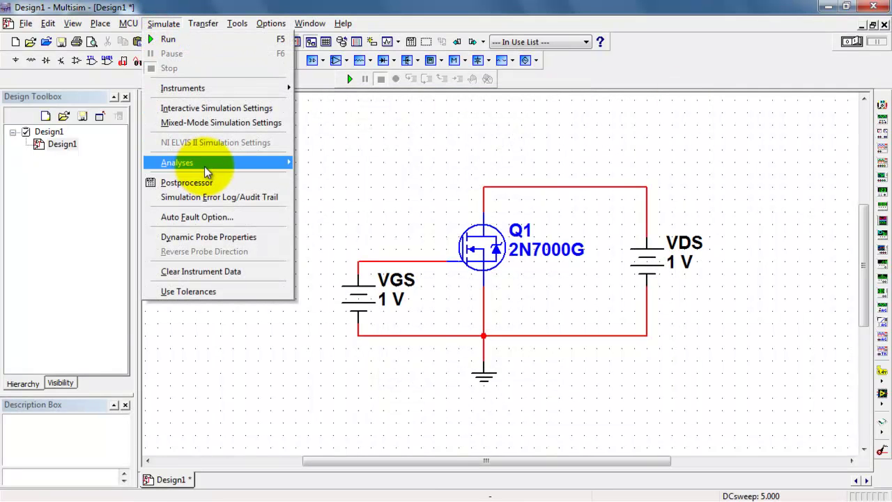
{"action": "mouse_move", "coordinate": [214, 165]}
{"action": "left_click", "coordinate": [341, 262]}
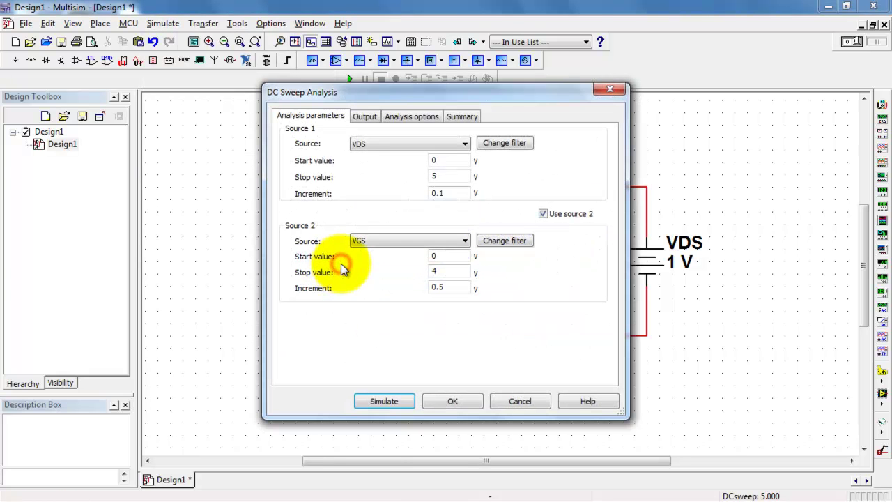
{"action": "left_click", "coordinate": [363, 116]}
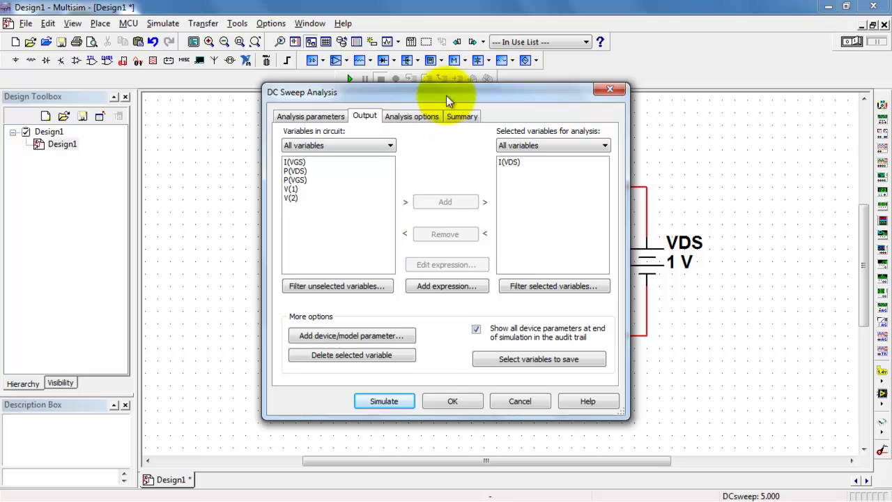
{"action": "left_click_drag", "start_coordinate": [444, 95], "coordinate": [325, 118]}
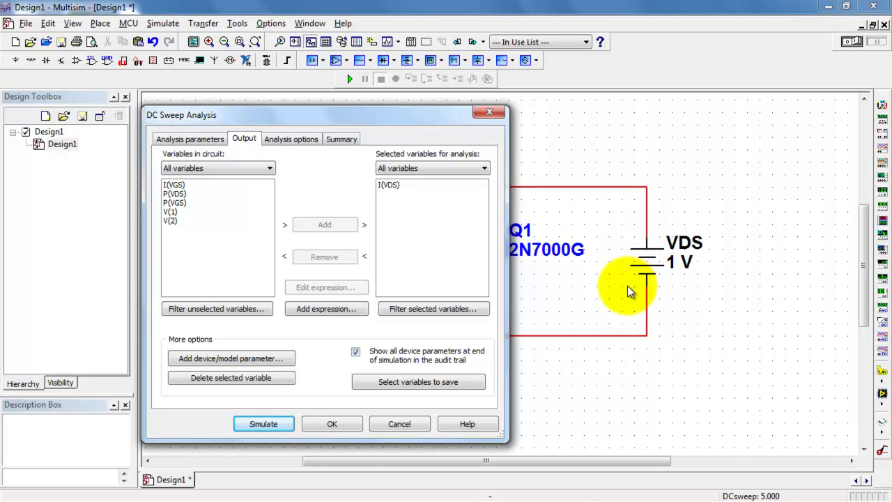
{"action": "left_click", "coordinate": [388, 185]}
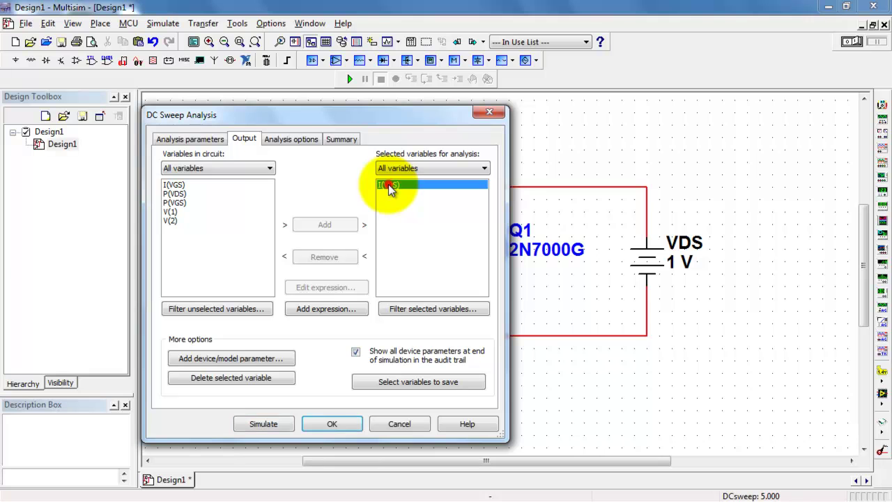
{"action": "left_click", "coordinate": [340, 260]}
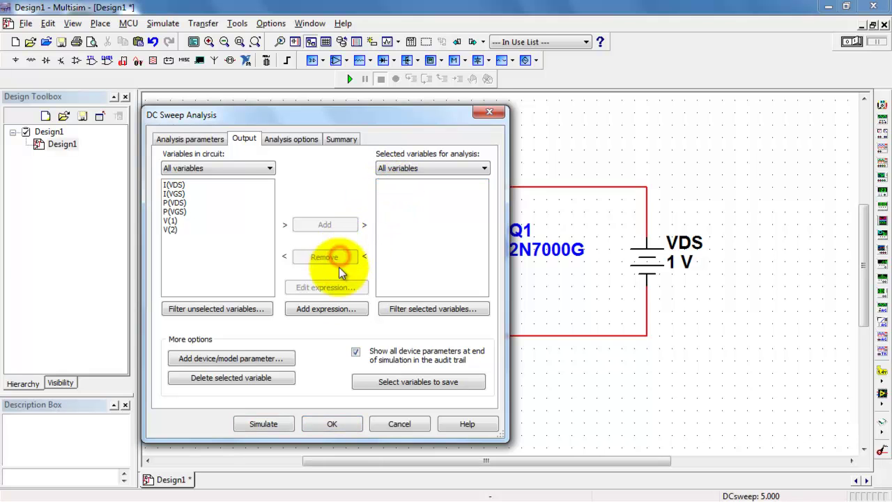
Step: Build the output expression -I(VDS) and make it the DC sweep's analysed variable
{"action": "left_click", "coordinate": [327, 311]}
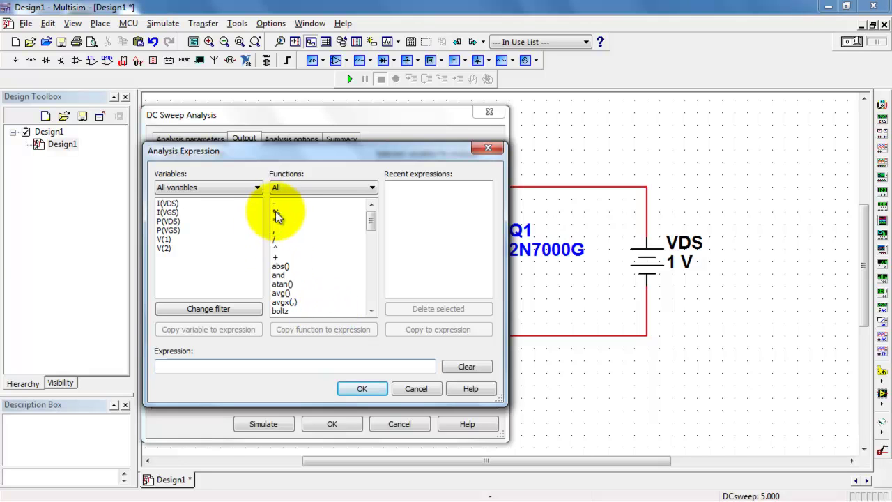
{"action": "double_click", "coordinate": [278, 203]}
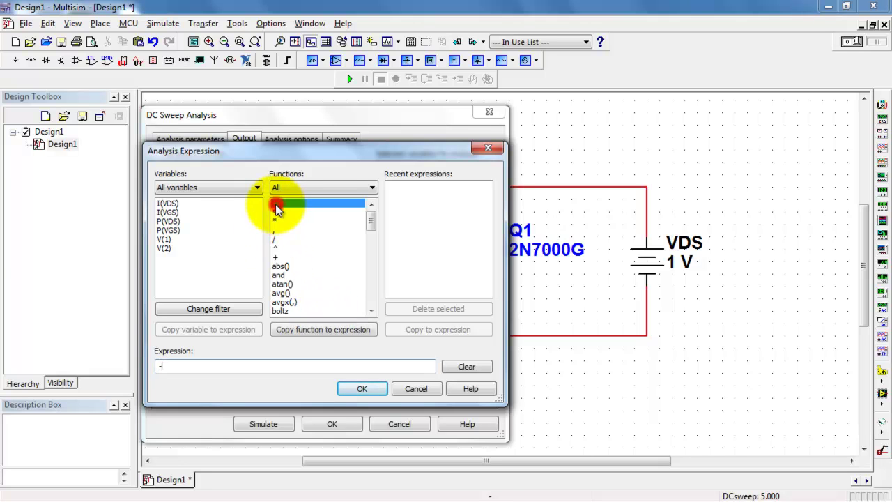
{"action": "double_click", "coordinate": [174, 206]}
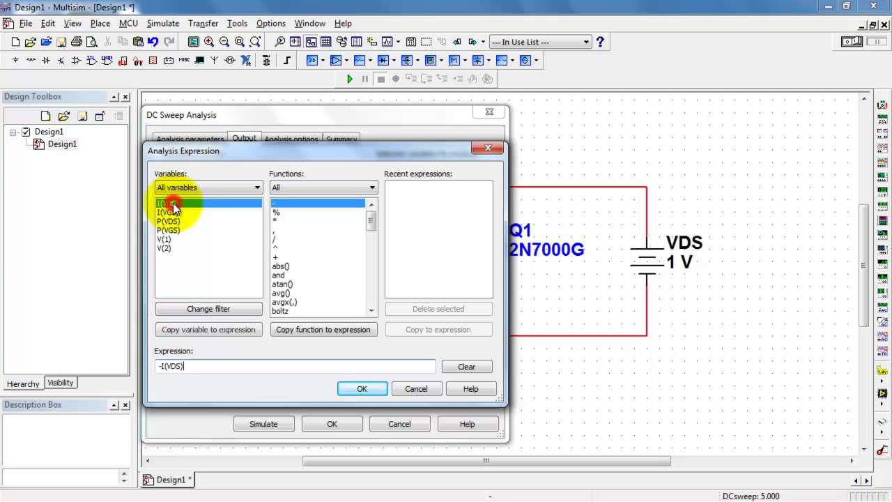
{"action": "left_click", "coordinate": [361, 388]}
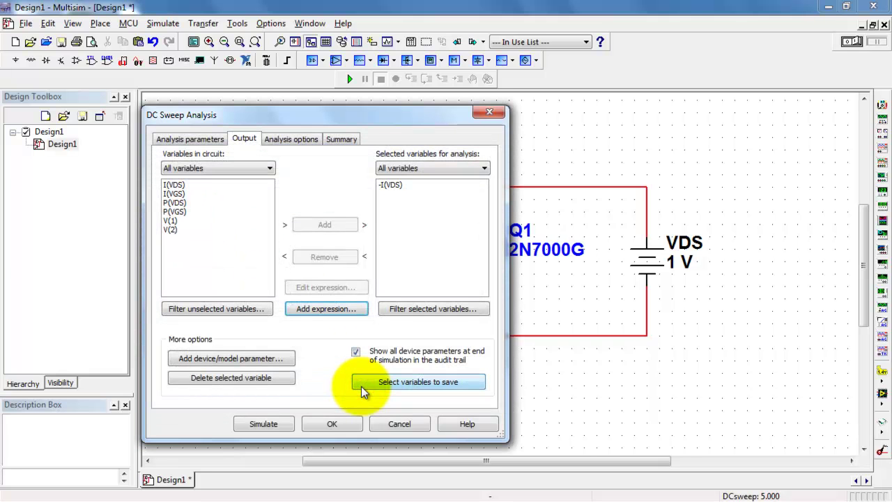
Step: Run the DC sweep to plot positive -I(VDS) curves levelling near 25, 65 and 125 mA
{"action": "left_click", "coordinate": [282, 423]}
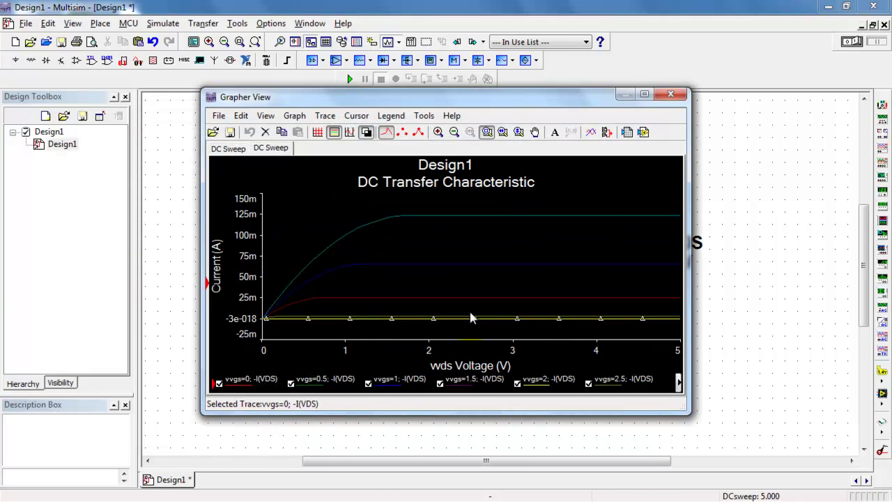